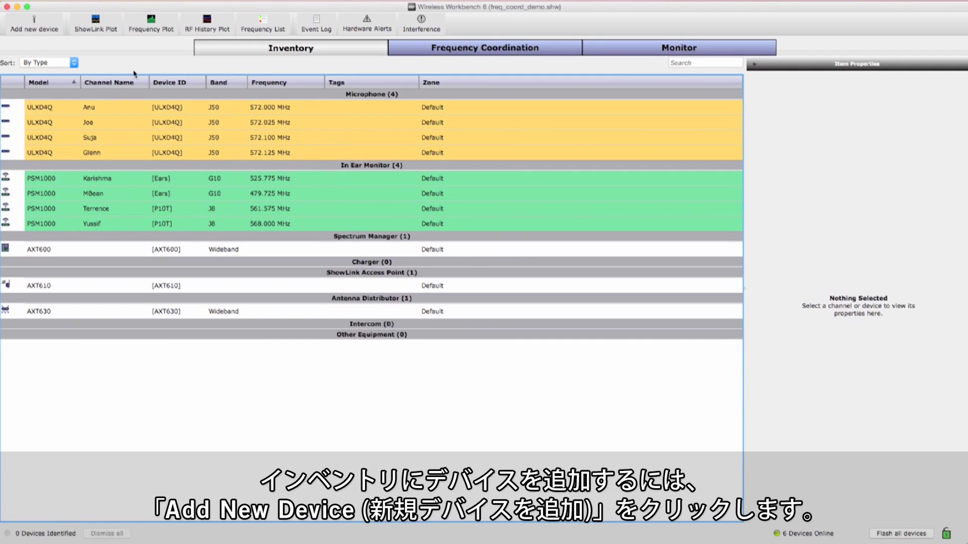
# Add a Shure SLX G8 device with Active Devices set to 5 to the inventory
pyautogui.click(45, 28)
pyautogui.click(308, 194)
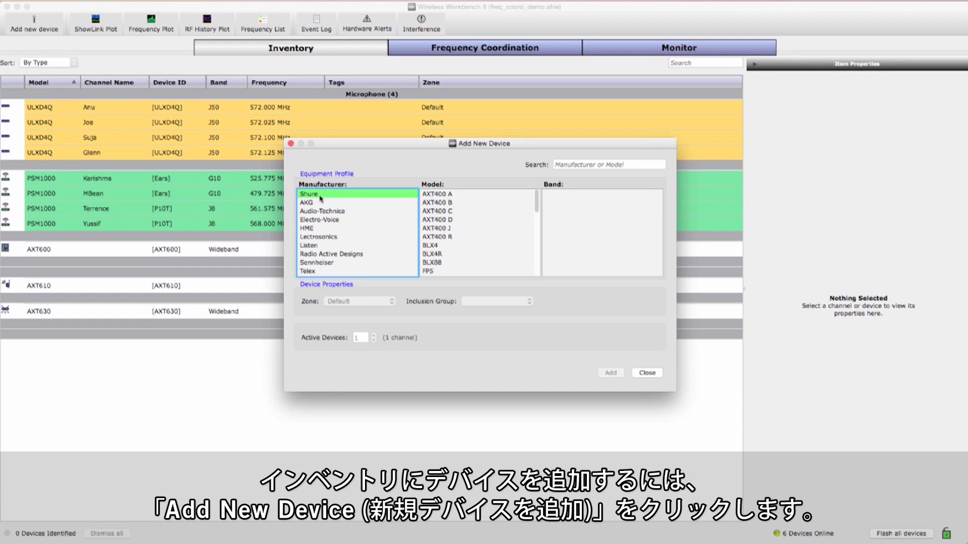
pyautogui.scroll(-3, 471, 254)
pyautogui.scroll(-2, 473, 254)
pyautogui.scroll(-3, 474, 254)
pyautogui.scroll(-2, 473, 252)
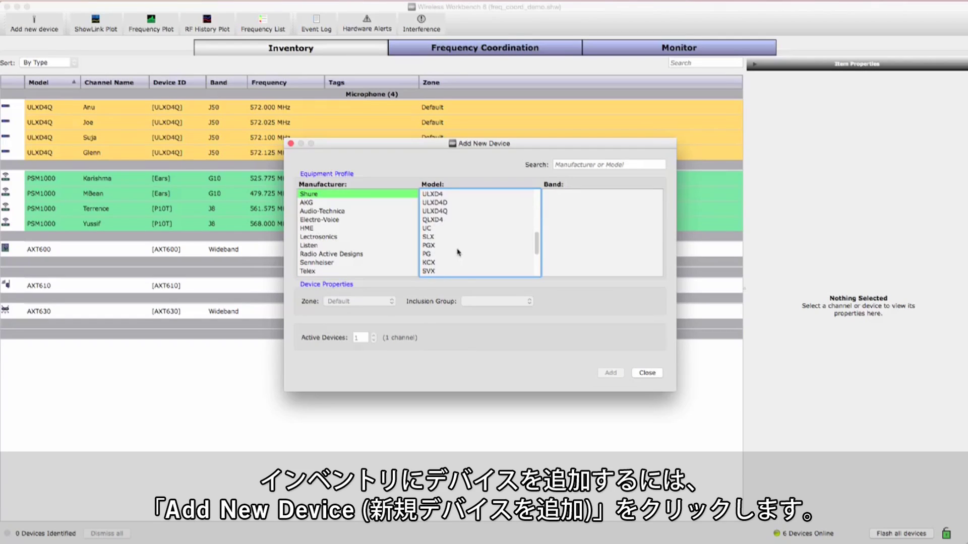
pyautogui.click(477, 237)
pyautogui.click(555, 228)
pyautogui.doubleClick(360, 338)
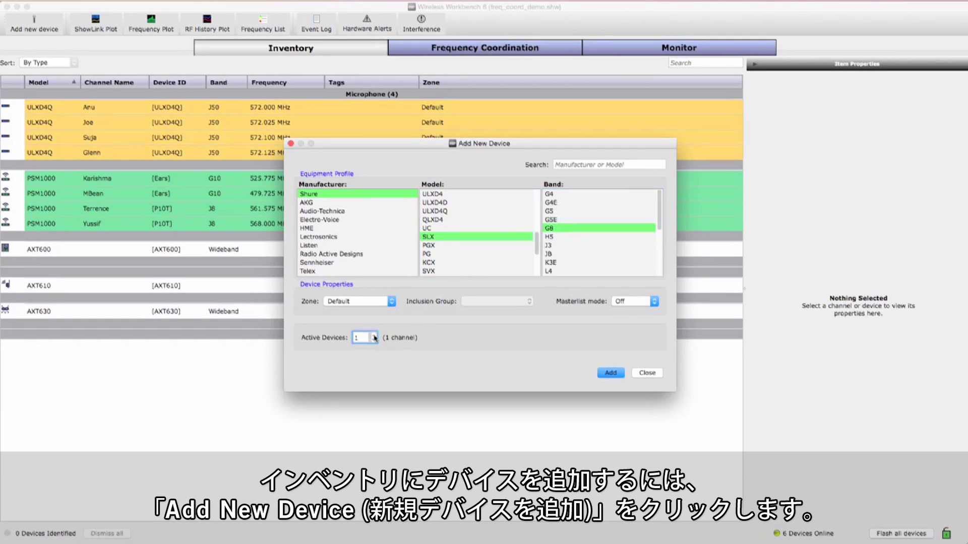
pyautogui.write('5')
pyautogui.click(610, 373)
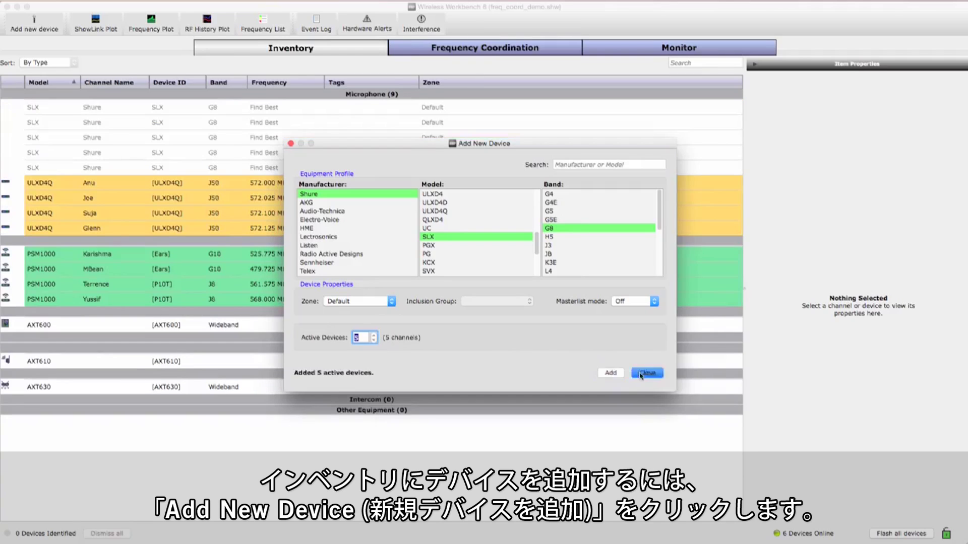
pyautogui.click(647, 373)
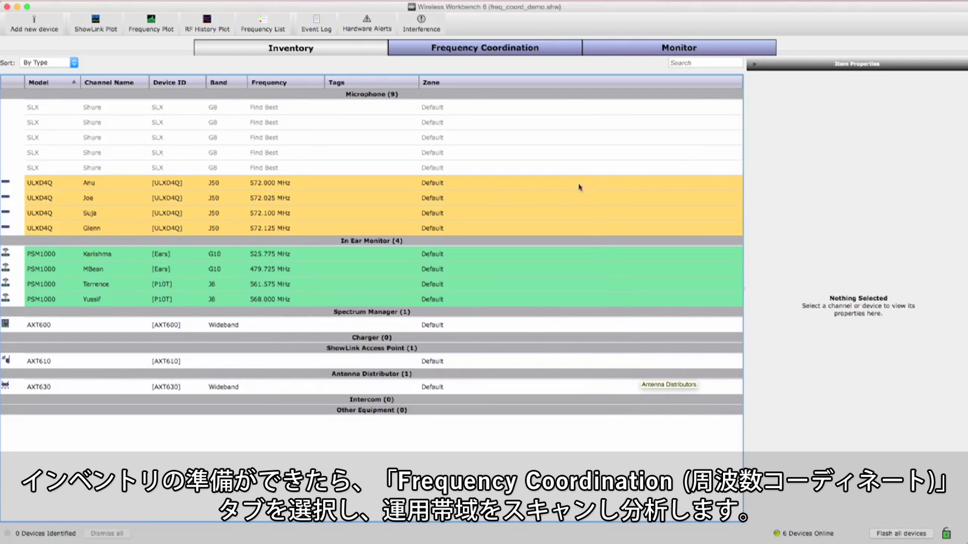
# Start a live spectrum scan with only the AXT600 selected as the scanning device
pyautogui.click(556, 52)
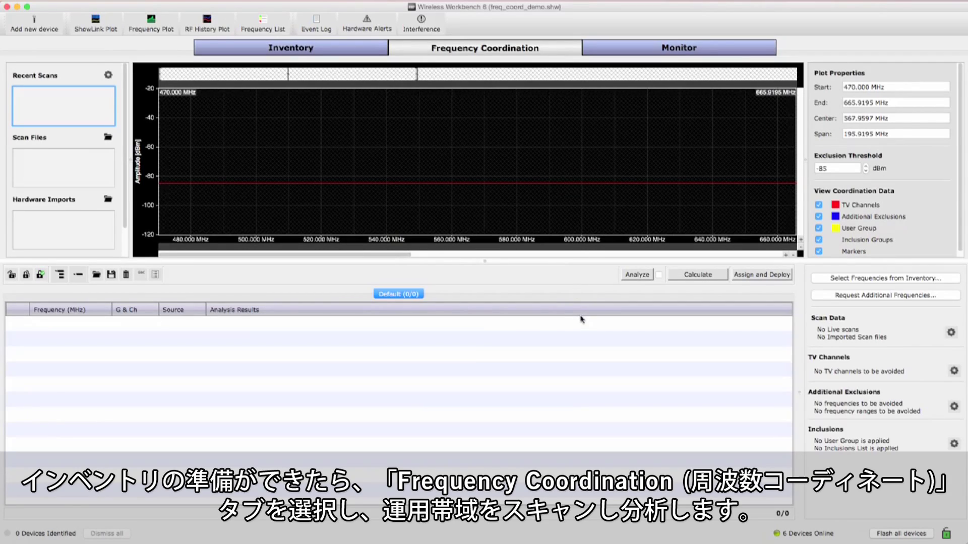
pyautogui.click(109, 78)
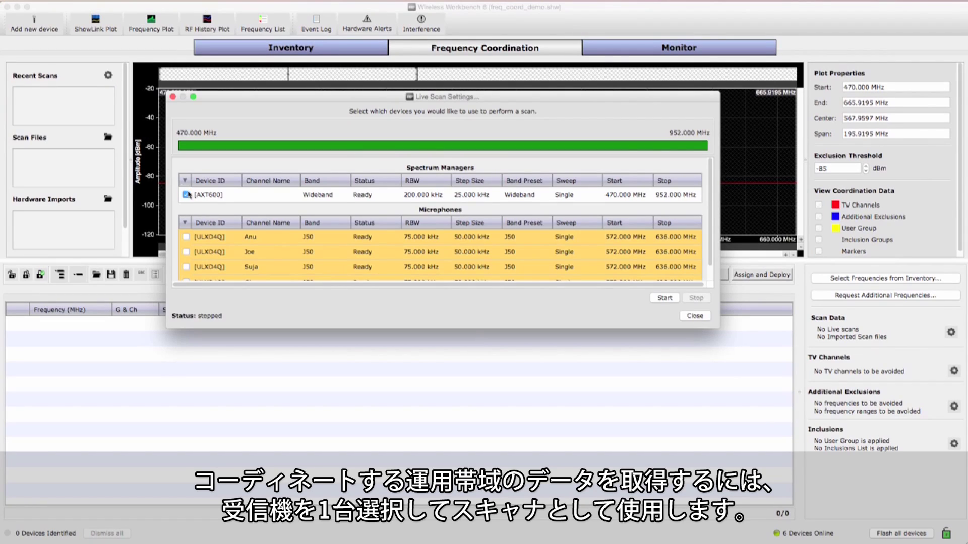
pyautogui.click(186, 195)
pyautogui.click(185, 237)
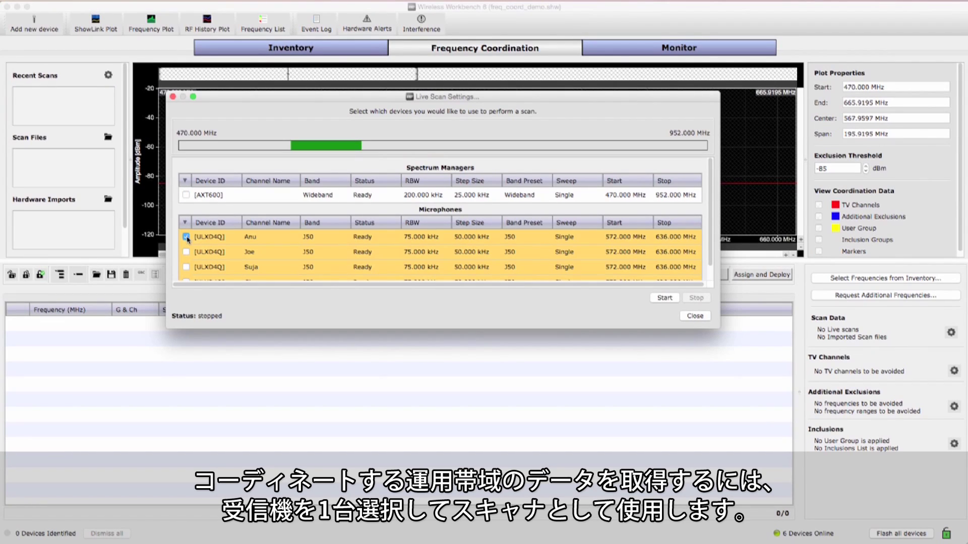
pyautogui.click(186, 237)
pyautogui.click(186, 195)
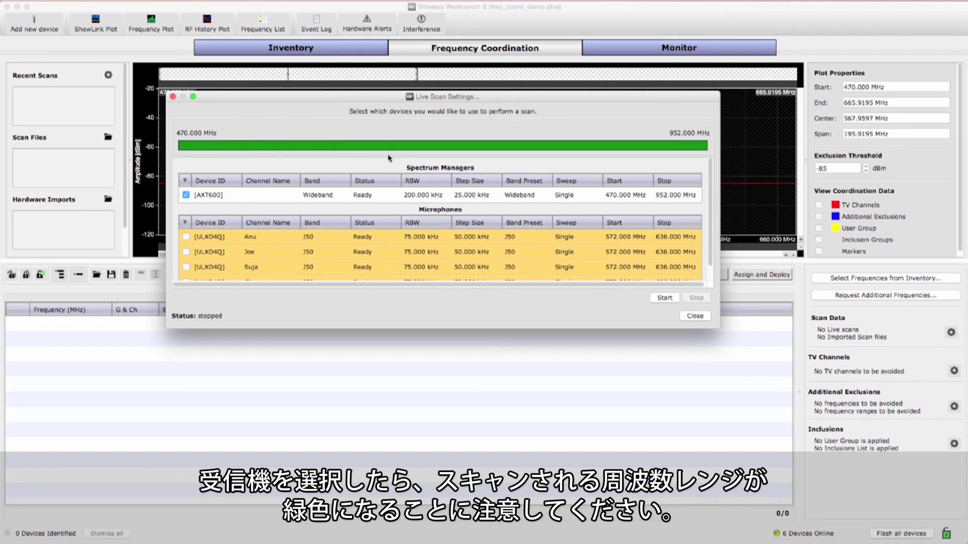
pyautogui.click(664, 298)
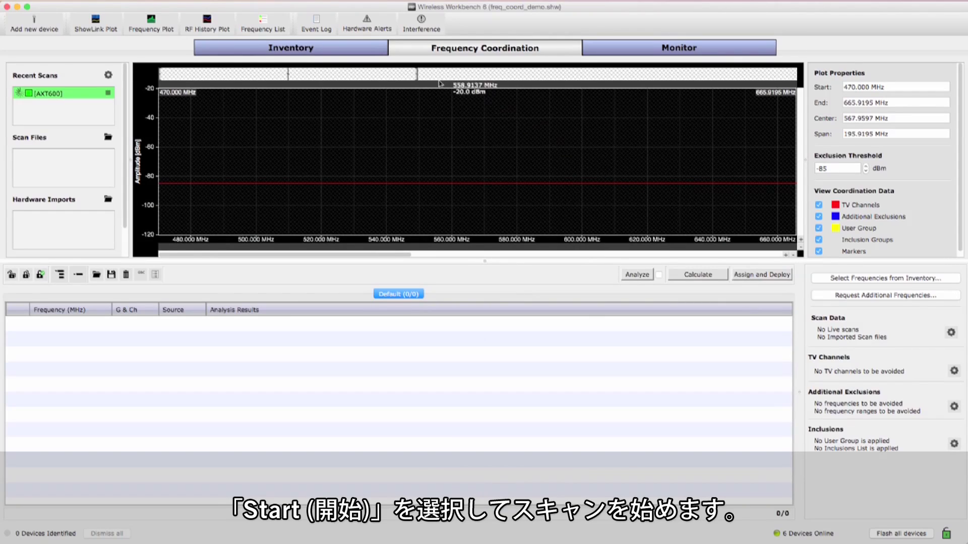
# Let the AXT600 scan finish, then zoom and pan the plot to the 470–657 MHz region
pyautogui.moveTo(416, 72); pyautogui.dragTo(796, 72)
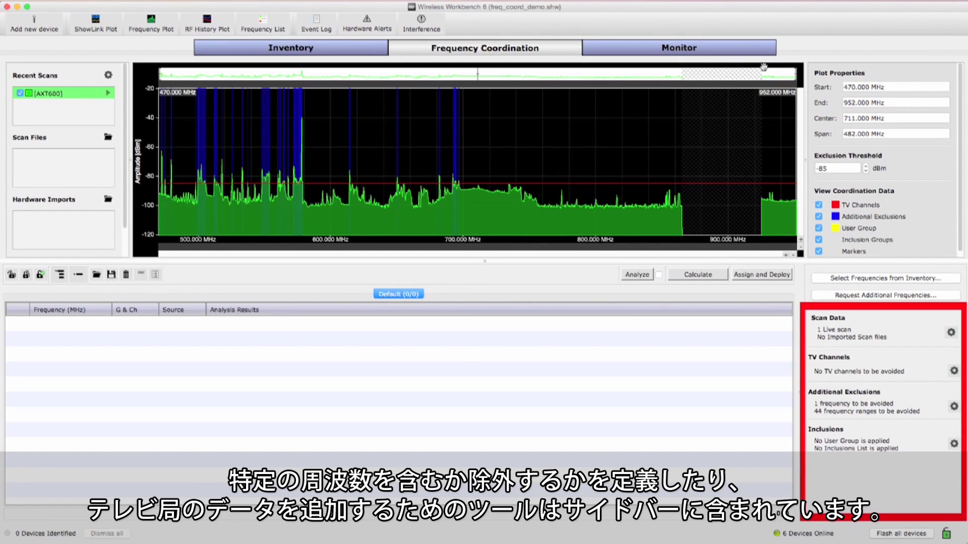
pyautogui.scroll(5, 569, 78)
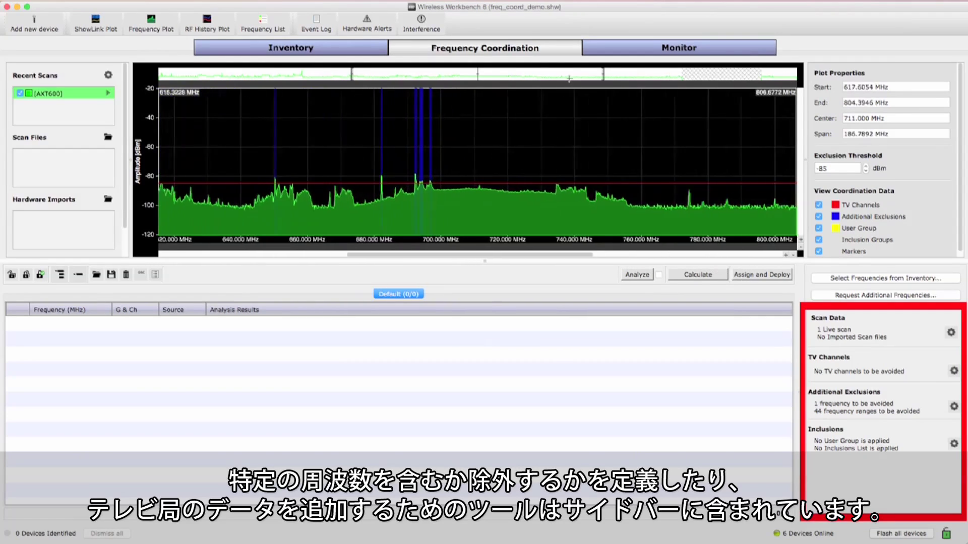
pyautogui.moveTo(569, 79); pyautogui.dragTo(346, 123)
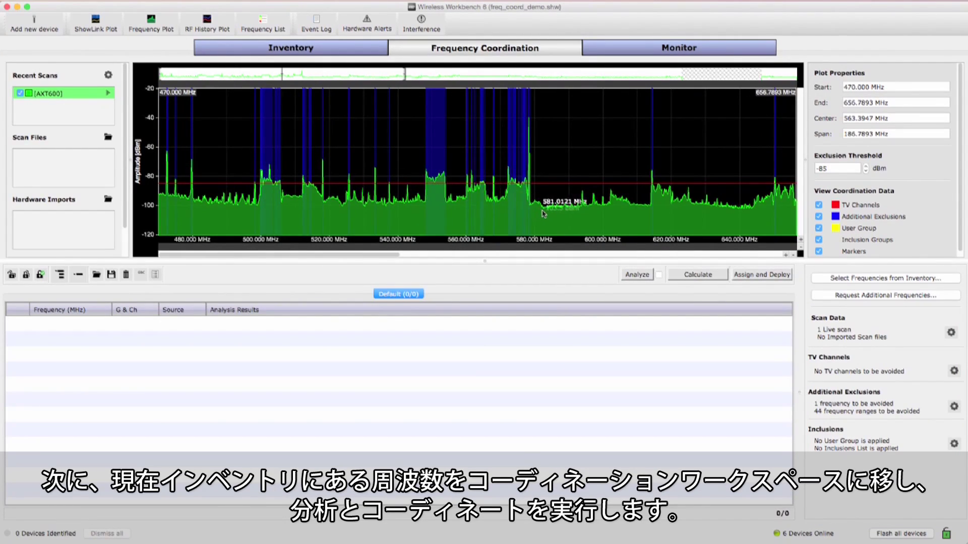
pyautogui.click(549, 337)
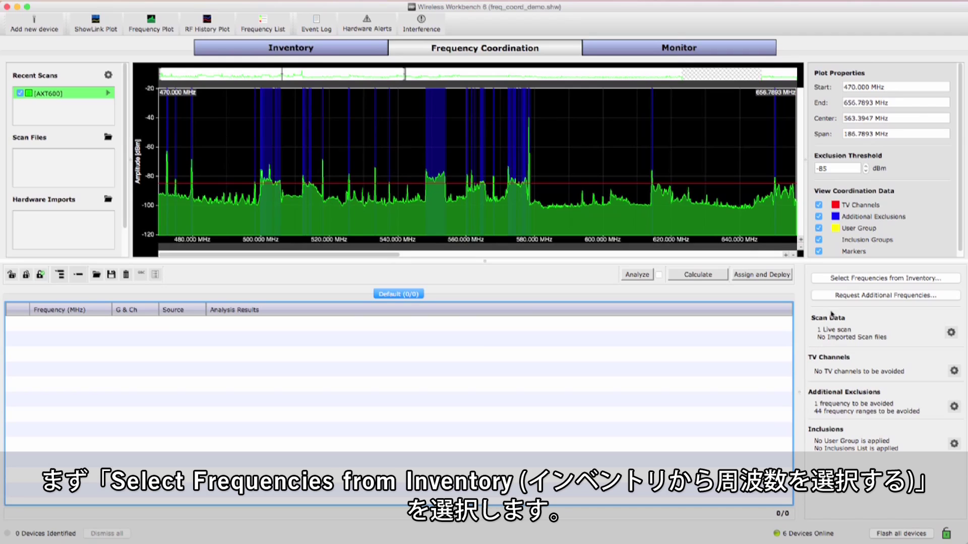
# Load all inventory frequencies into the frequency coordination workspace
pyautogui.click(825, 281)
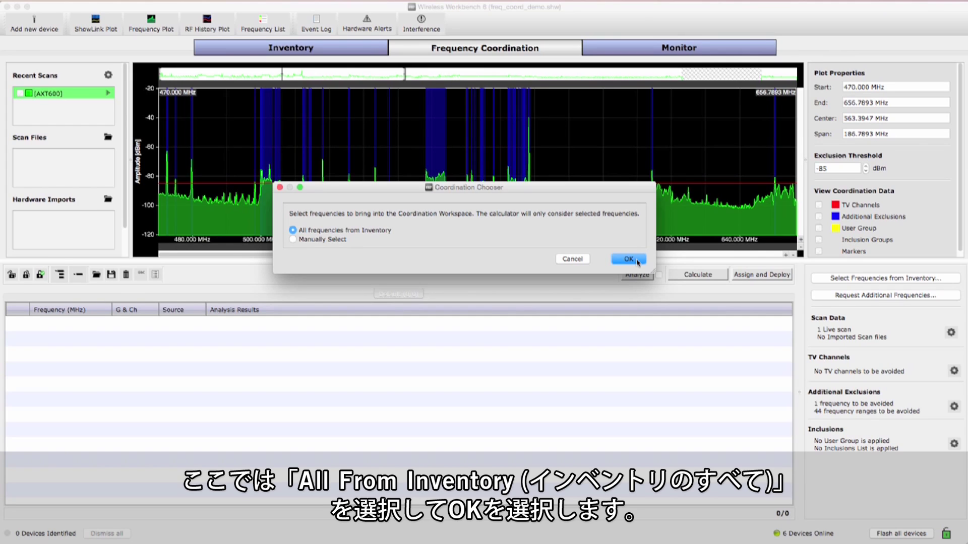
pyautogui.click(636, 260)
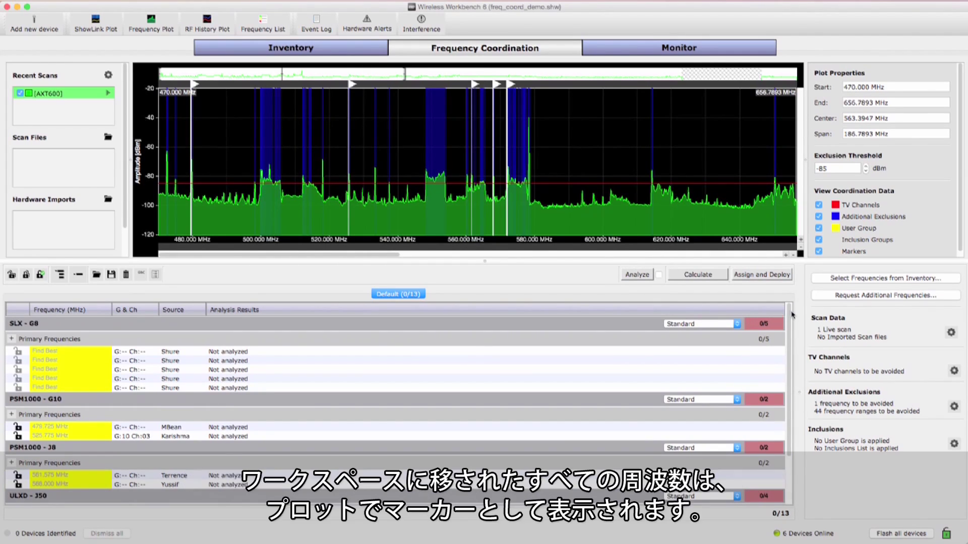
pyautogui.scroll(-1, 790, 326)
pyautogui.scroll(-1, 790, 326)
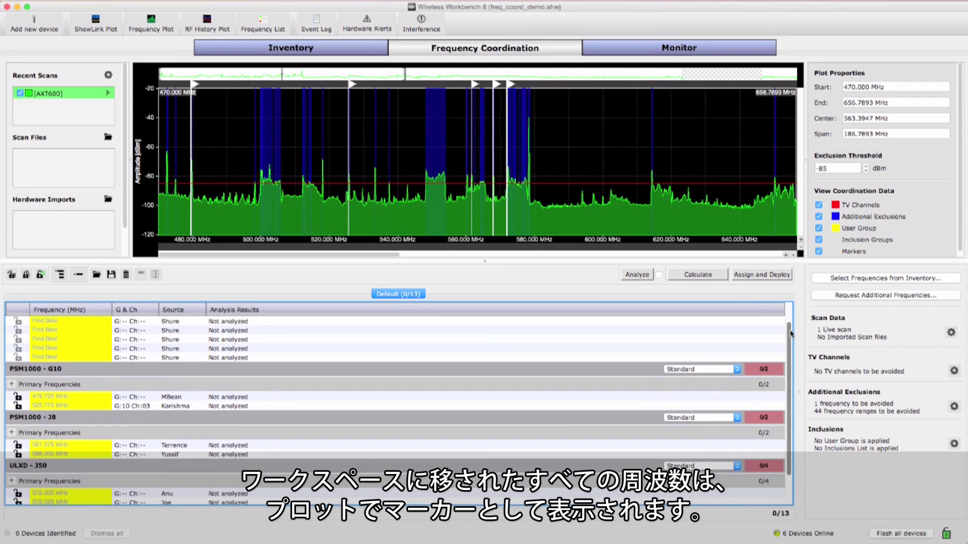
pyautogui.scroll(2, 790, 326)
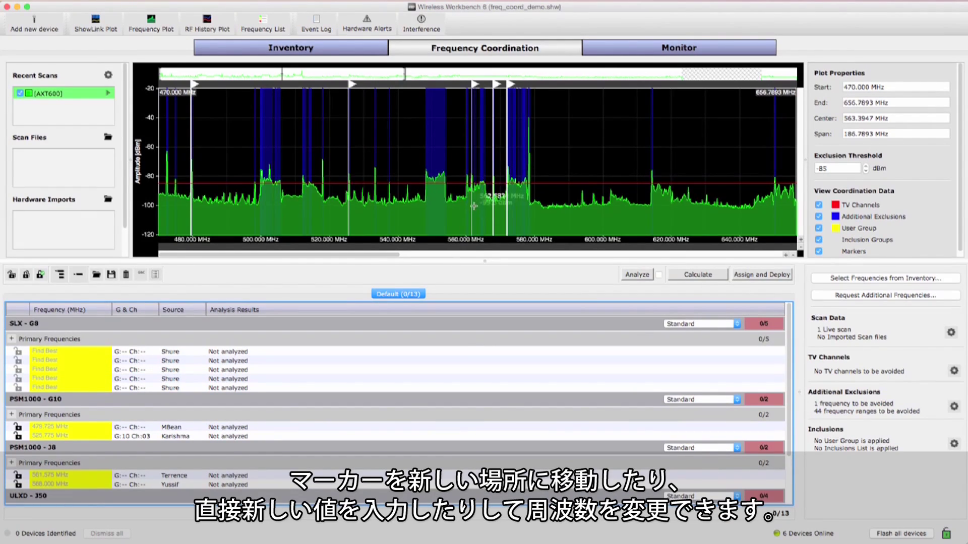
# Set the first PSM1000 - J8 channel to 561.025 MHz and check frequency compatibility
pyautogui.moveTo(471, 207); pyautogui.dragTo(476, 209)
pyautogui.doubleClick(79, 476)
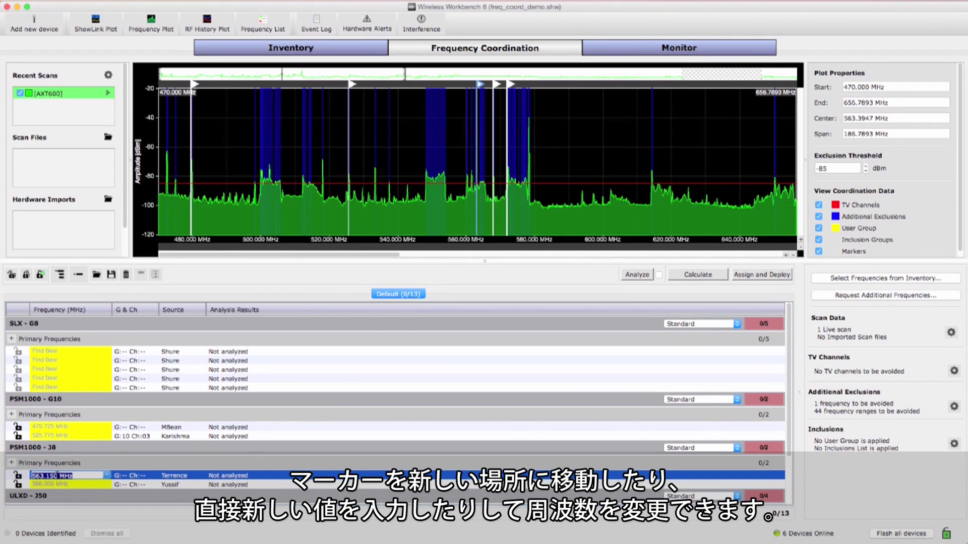
pyautogui.write('561.0')
pyautogui.write('25')
pyautogui.press('Return')
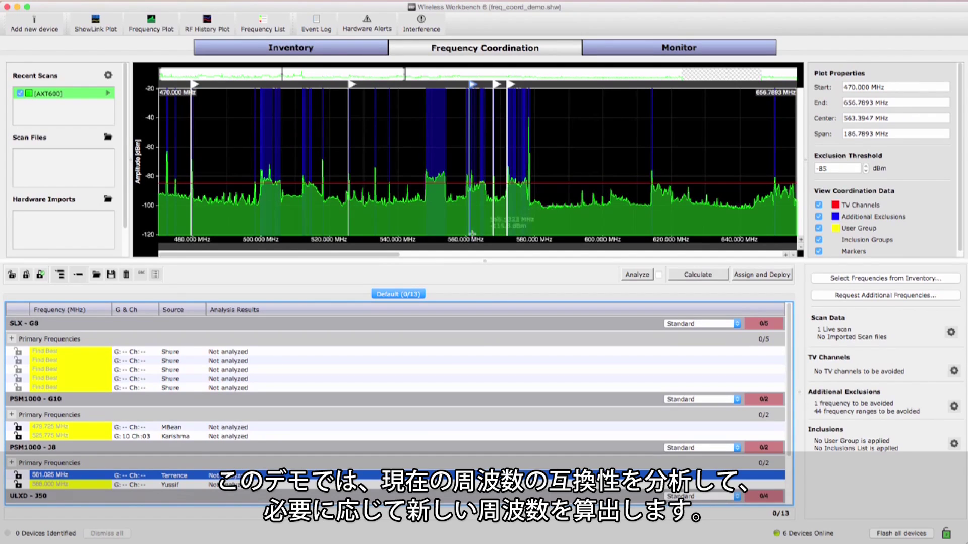
pyautogui.click(637, 276)
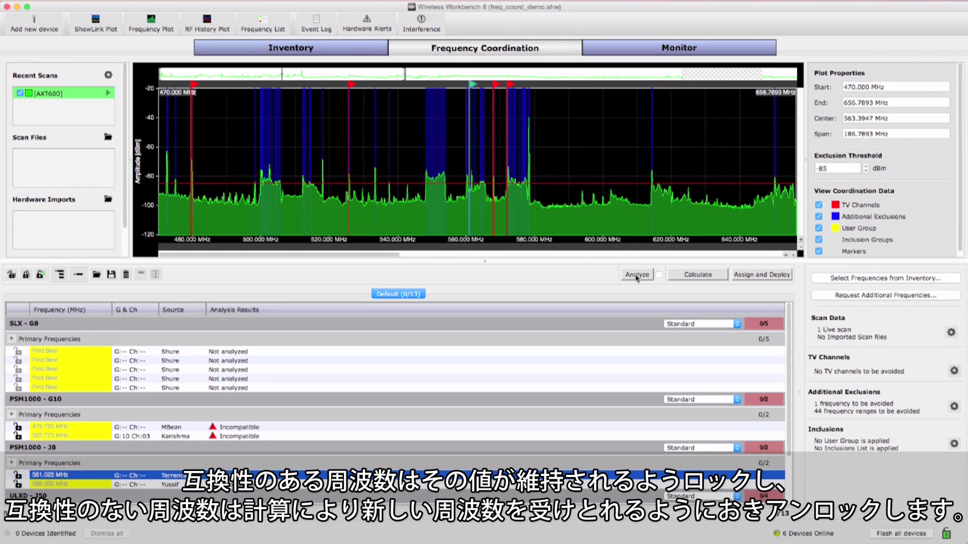
# Enlarge the frequency table and lock only the compatible 561.025 MHz frequency
pyautogui.moveTo(485, 261); pyautogui.dragTo(484, 255)
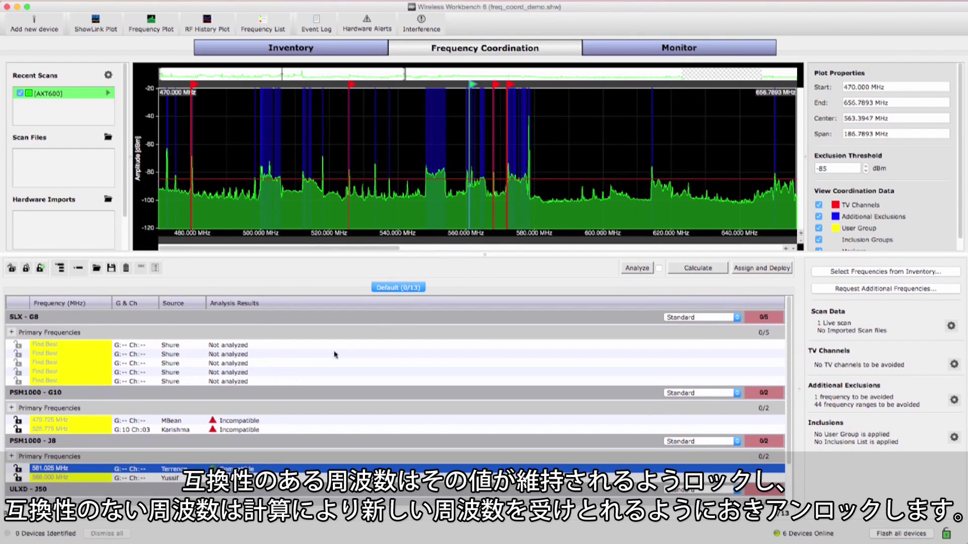
pyautogui.scroll(-2, 174, 431)
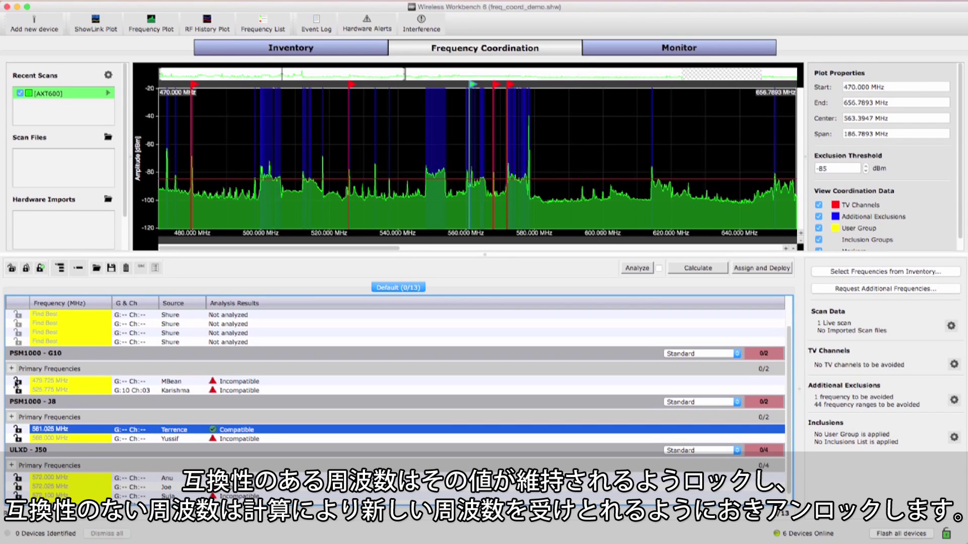
pyautogui.scroll(1, 35, 457)
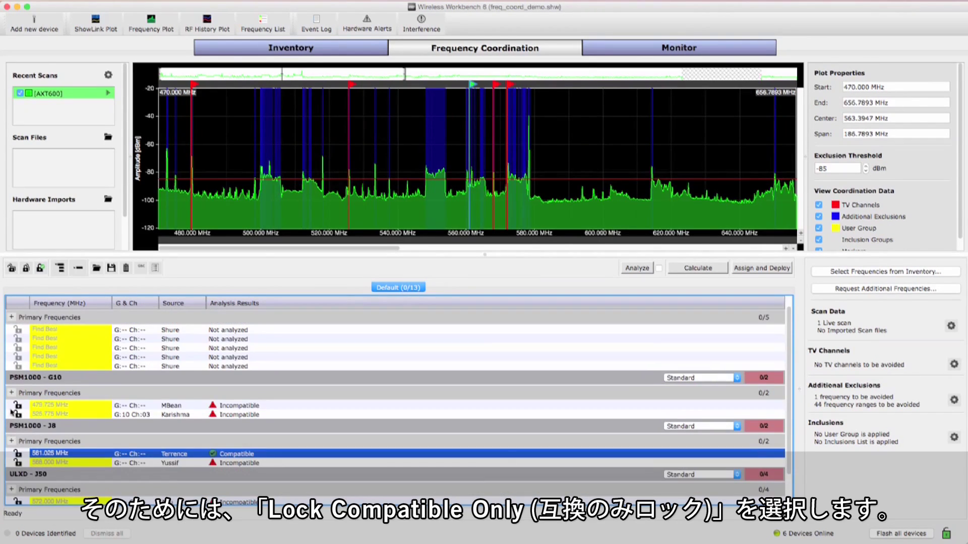
pyautogui.click(18, 454)
pyautogui.scroll(-1, 66, 456)
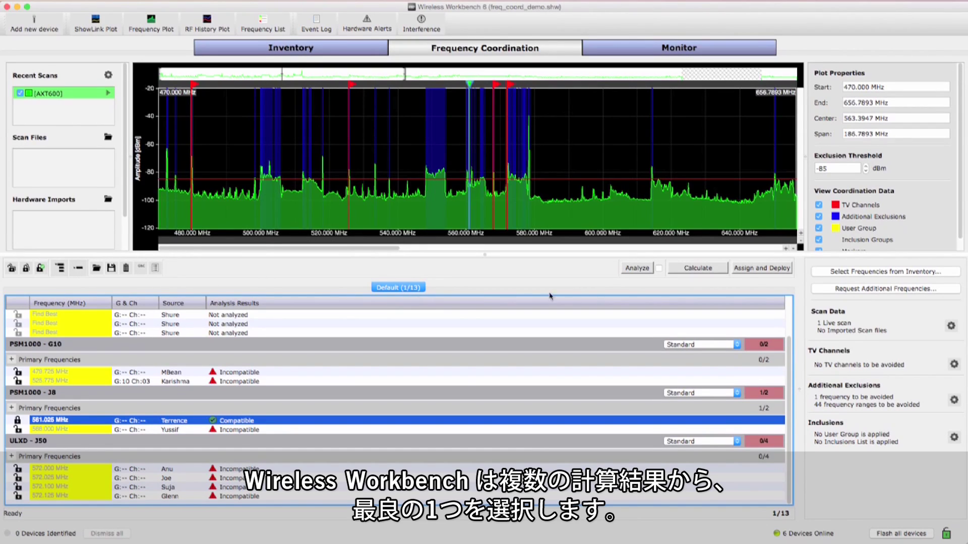
# Calculate new frequencies for the unlocked entries and review all 13 compatible results
pyautogui.click(706, 271)
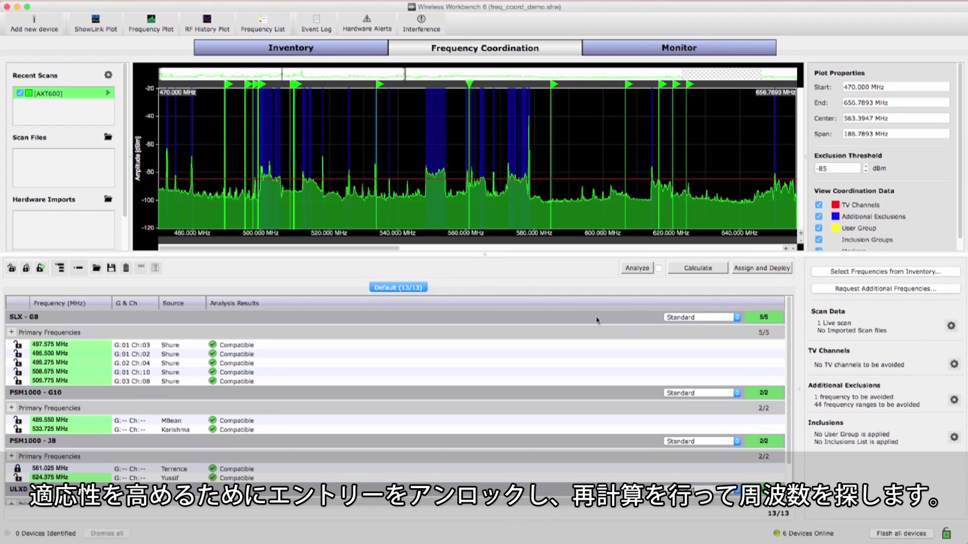
pyautogui.scroll(-3, 272, 401)
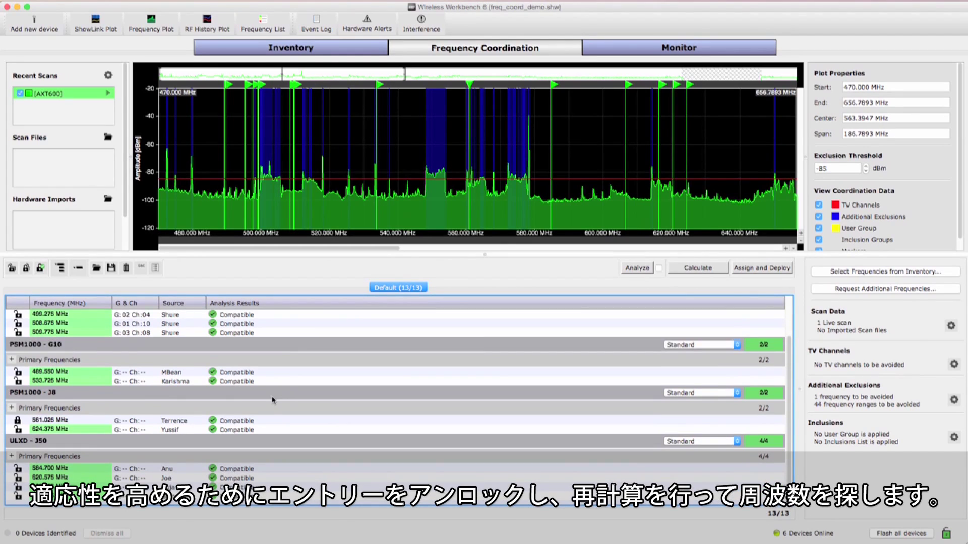
pyautogui.scroll(3, 272, 401)
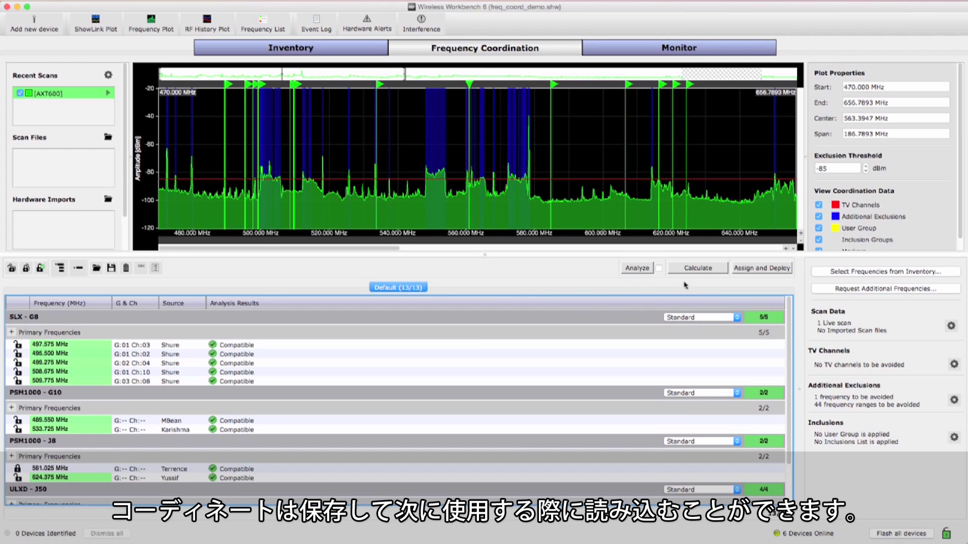
pyautogui.click(774, 271)
# Expand and reposition the assignment window, then unassign two ULXD - J50 channels
pyautogui.moveTo(653, 392); pyautogui.dragTo(650, 528)
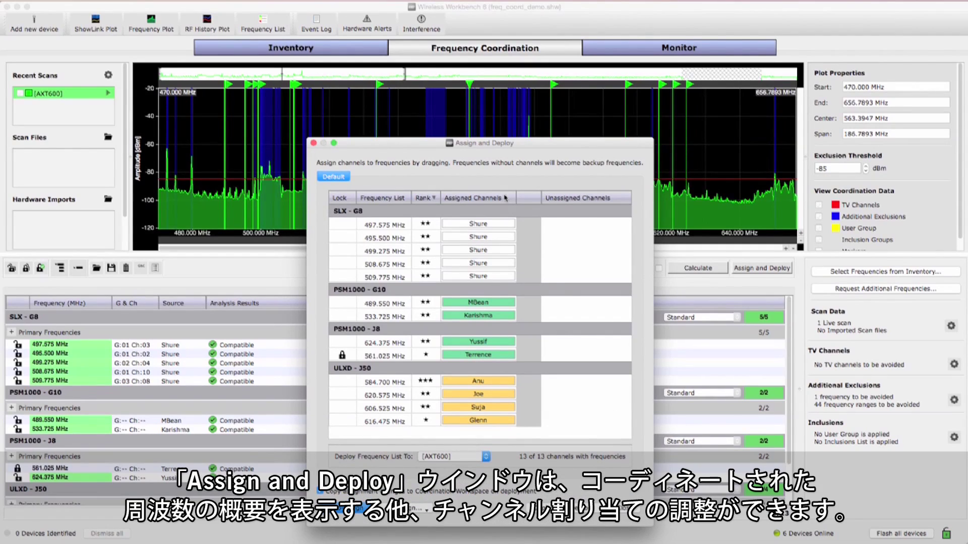
pyautogui.moveTo(504, 150); pyautogui.dragTo(489, 84)
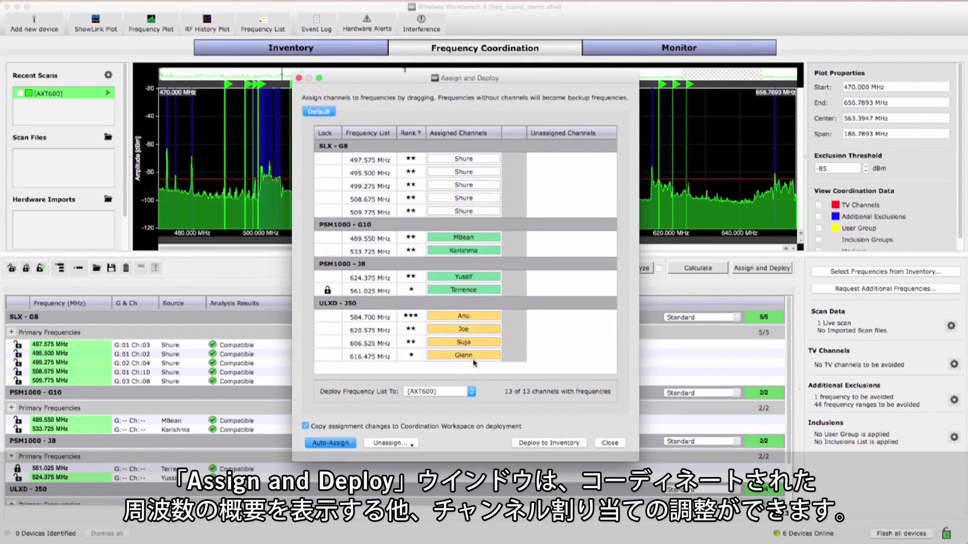
pyautogui.moveTo(474, 318); pyautogui.dragTo(571, 316)
pyautogui.moveTo(464, 329)
pyautogui.mouseDown()
pyautogui.moveTo(571, 329)
pyautogui.moveTo(493, 346)
pyautogui.moveTo(572, 343)
pyautogui.moveTo(493, 343)
pyautogui.mouseUp()
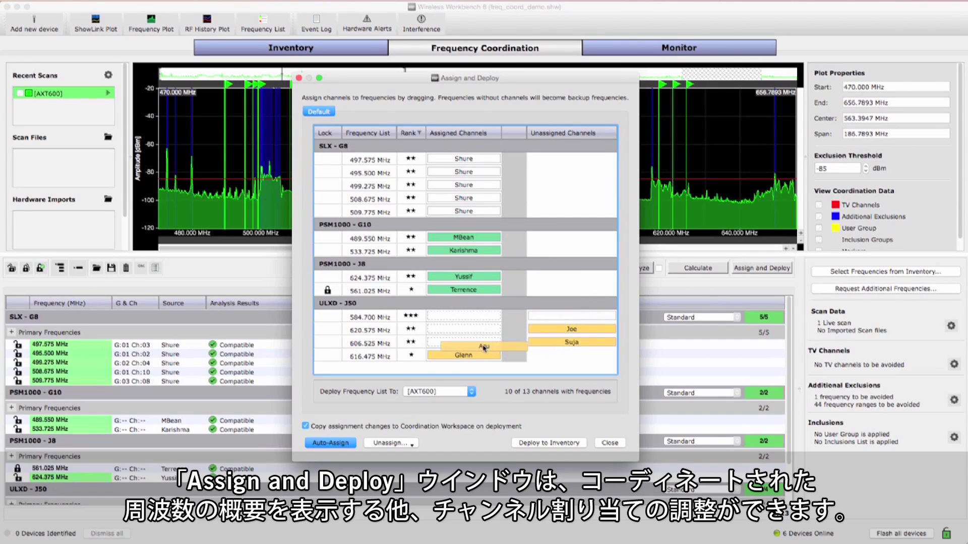
# Assign waiting channels to 616.475, 584.700 and 620.575 MHz, and swap the PSM1000 - J8 frequencies
pyautogui.moveTo(572, 329); pyautogui.dragTo(464, 355)
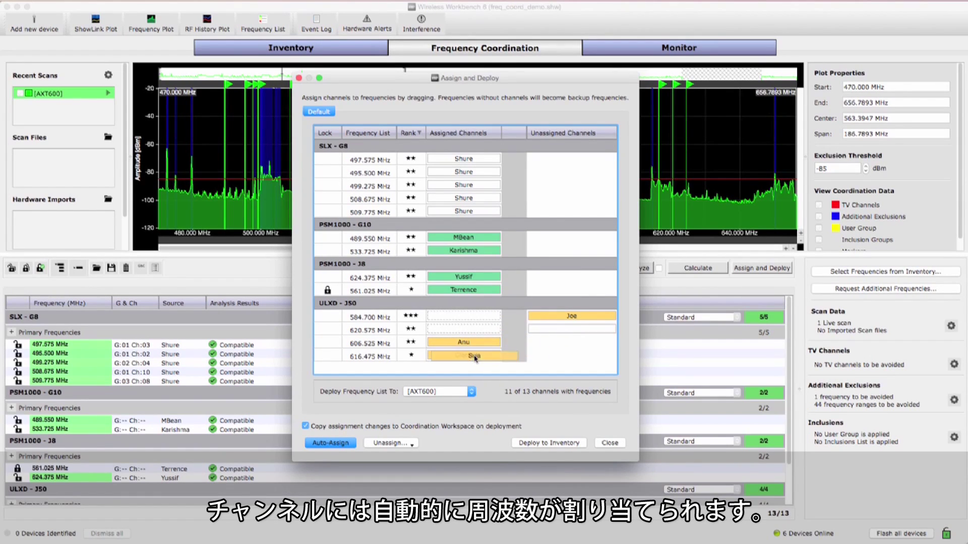
pyautogui.moveTo(537, 320); pyautogui.dragTo(463, 316)
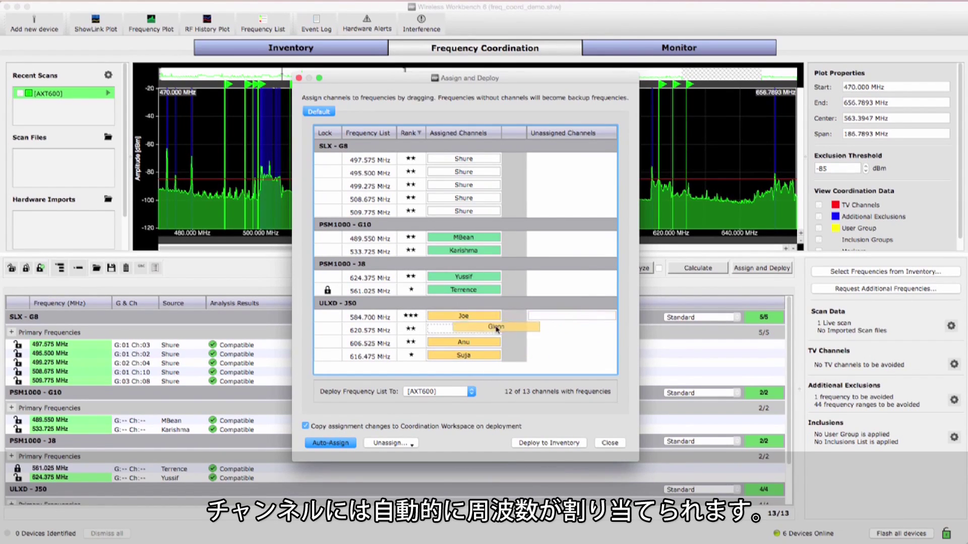
pyautogui.moveTo(544, 328); pyautogui.dragTo(479, 332)
pyautogui.moveTo(469, 291); pyautogui.dragTo(476, 276)
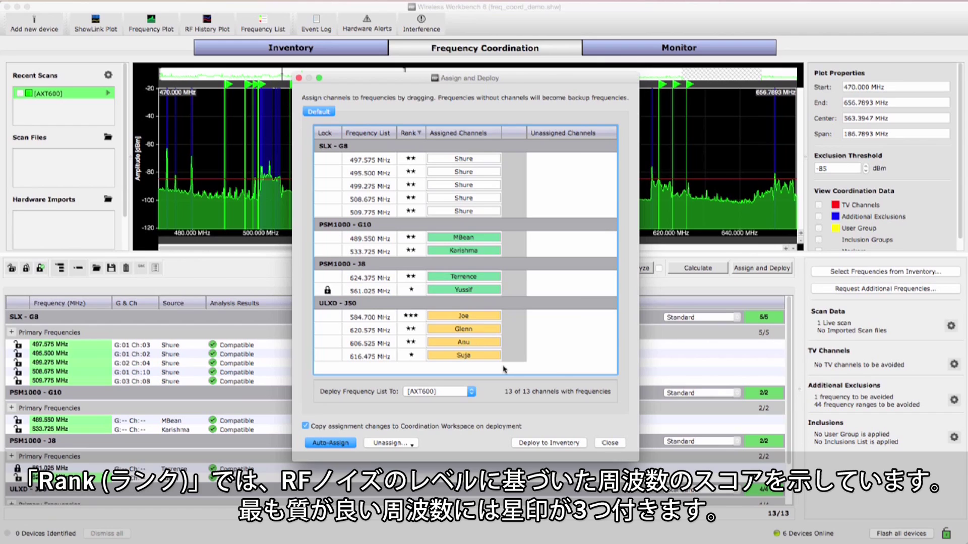
# Deploy the assigned frequencies to the inventory from the Assign and Deploy dialog
pyautogui.click(564, 443)
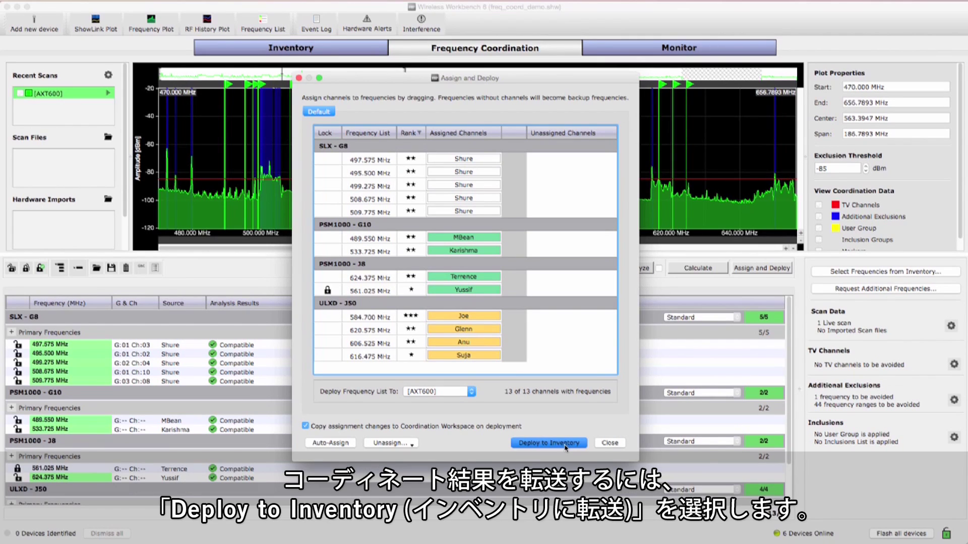